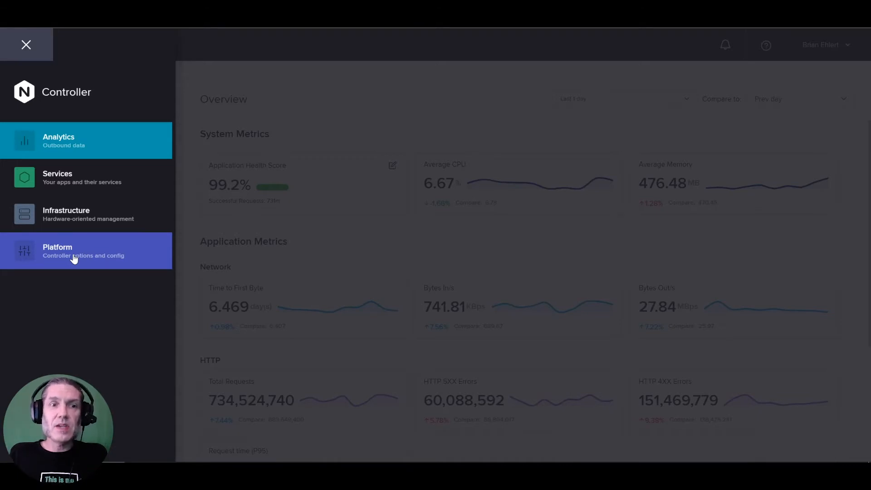
# - Start a new integration in the Platform area and name it aws-service-accout
pyautogui.click(74, 258)
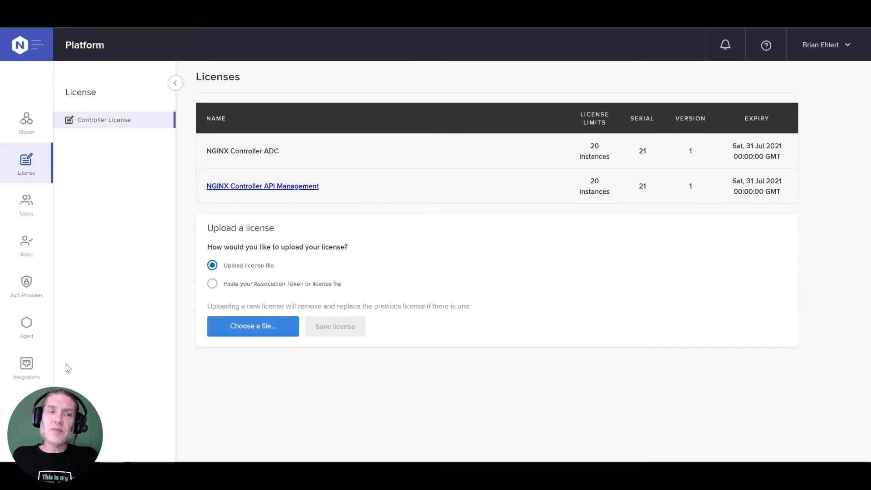
pyautogui.click(26, 370)
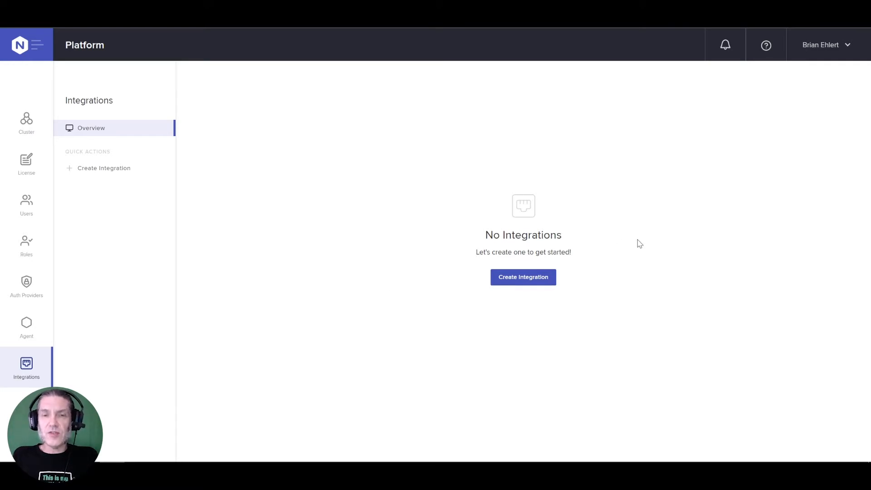
pyautogui.click(546, 285)
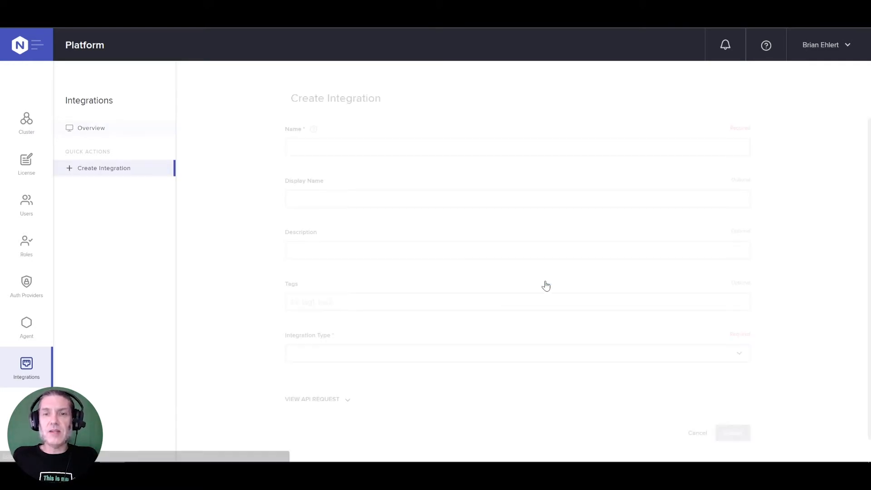
pyautogui.click(444, 151)
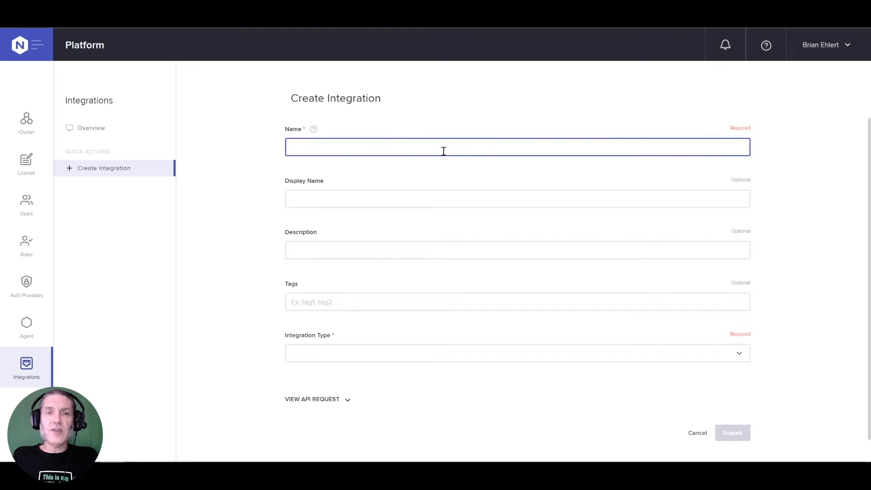
pyautogui.write('aws')
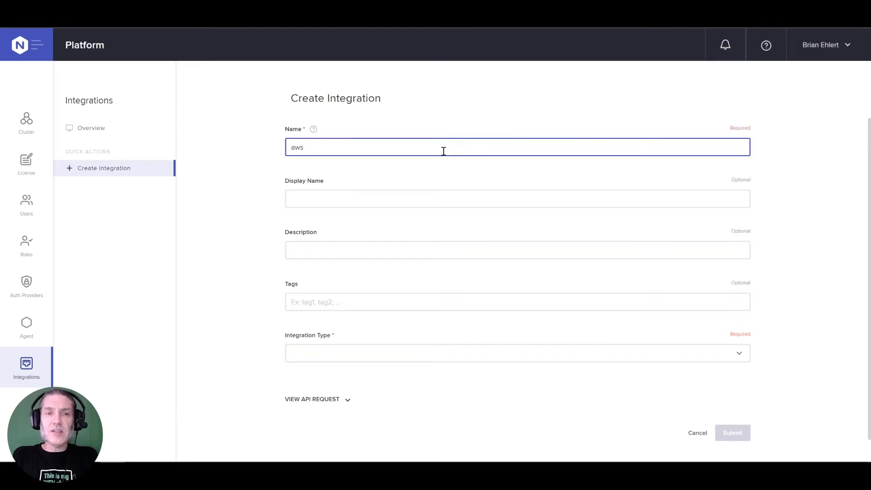
pyautogui.write('-se')
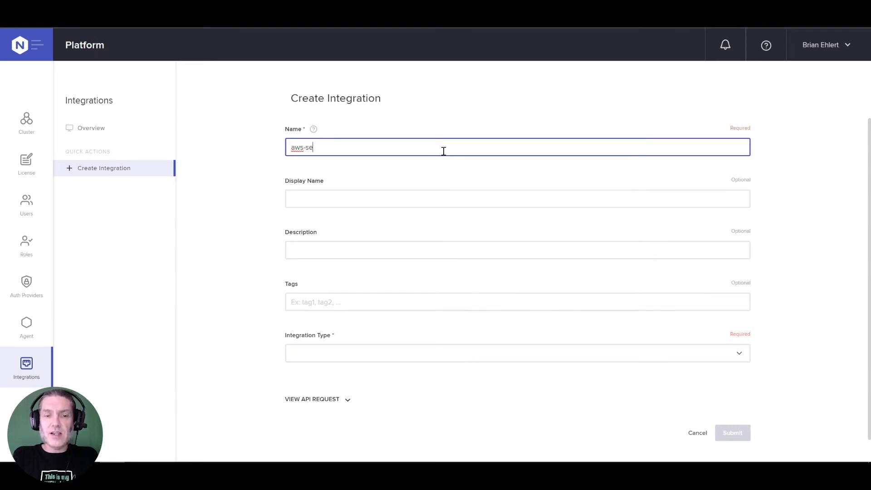
pyautogui.write('rvice-accout')
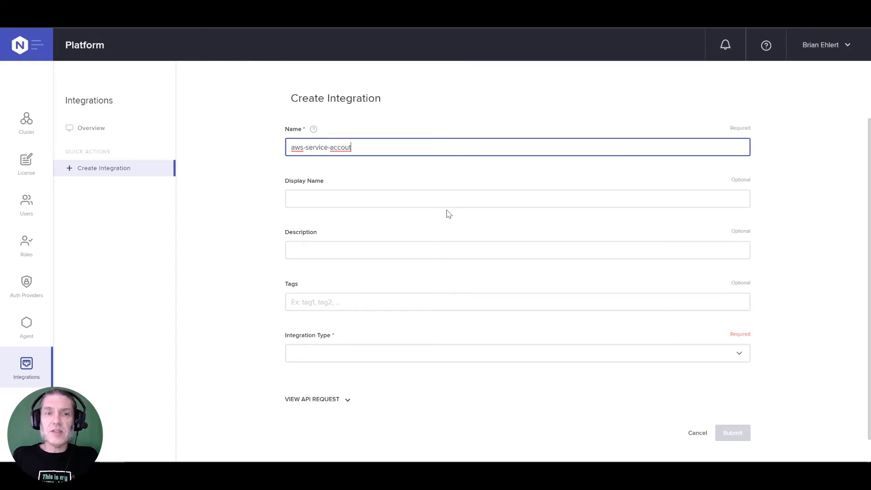
# - Set the integration's display name to AWS Account and its integration type to AWS_INTEGRATION
pyautogui.click(417, 202)
pyautogui.write('AWS Account')
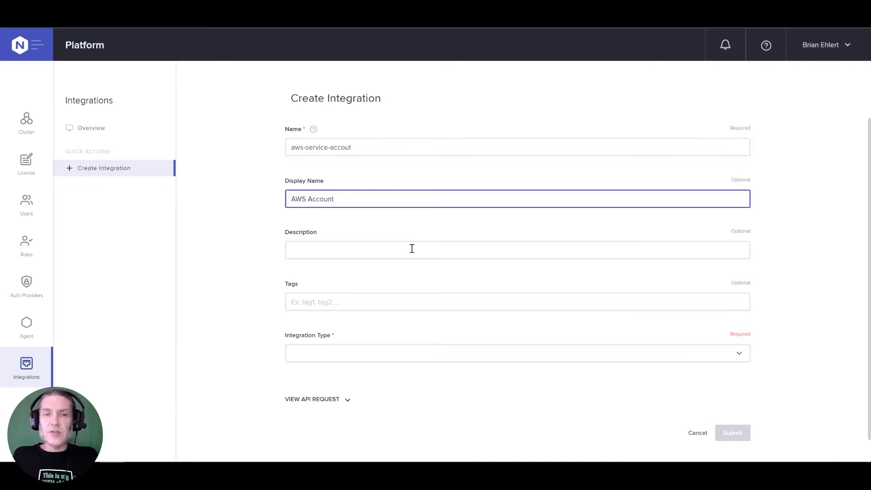
pyautogui.click(413, 355)
pyautogui.click(382, 376)
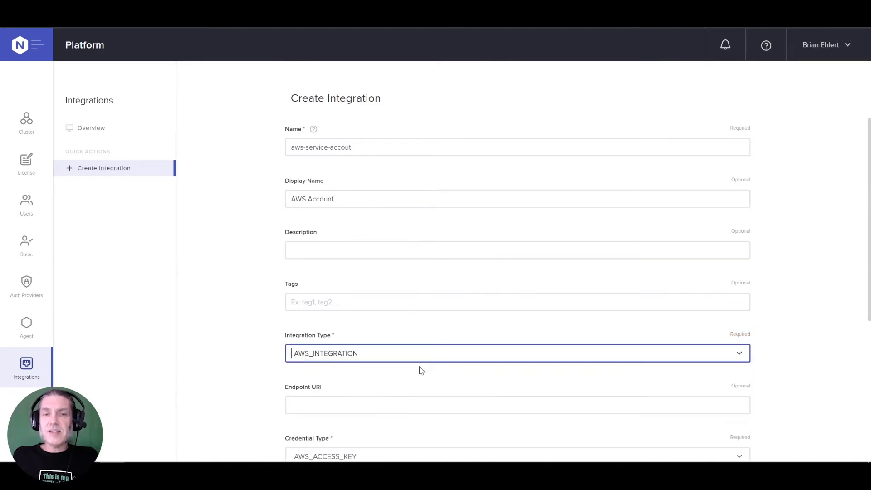
# - Paste the AWS access key ID and secret access key into the integration's credentials and submit it
pyautogui.scroll(-4, 420, 368)
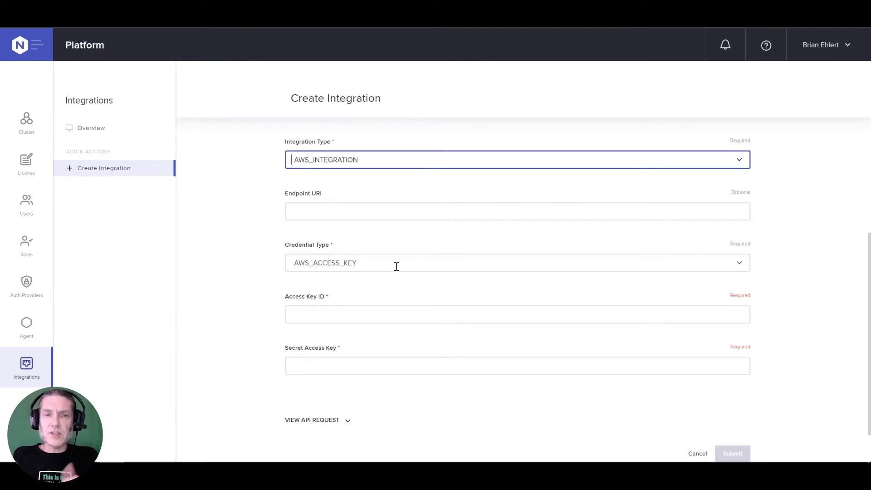
pyautogui.scroll(-1, 398, 269)
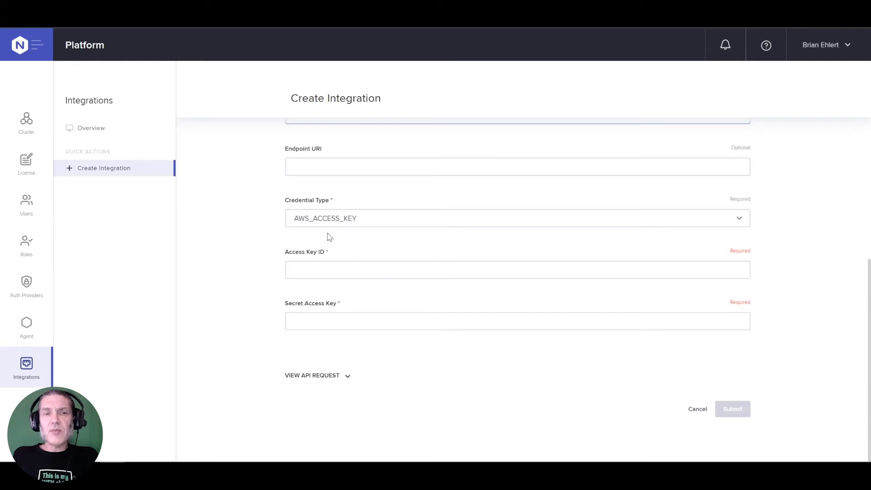
pyautogui.click(346, 271)
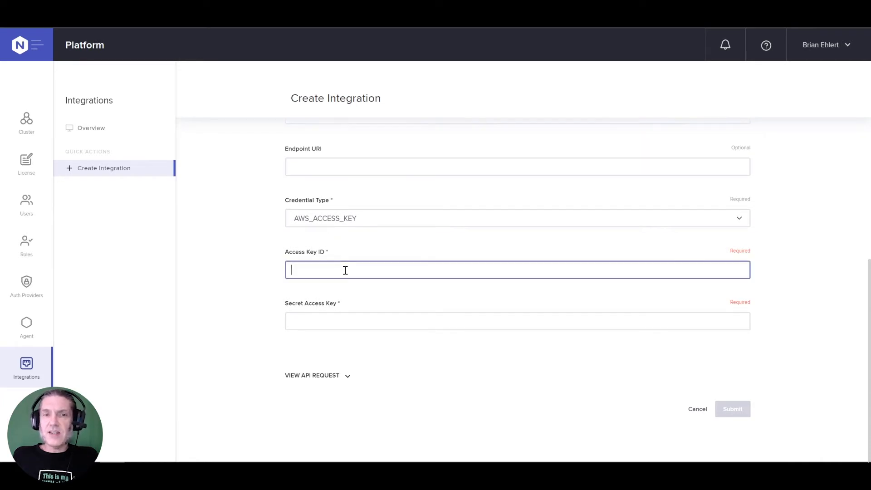
pyautogui.hotkey('alt', 'Tab')
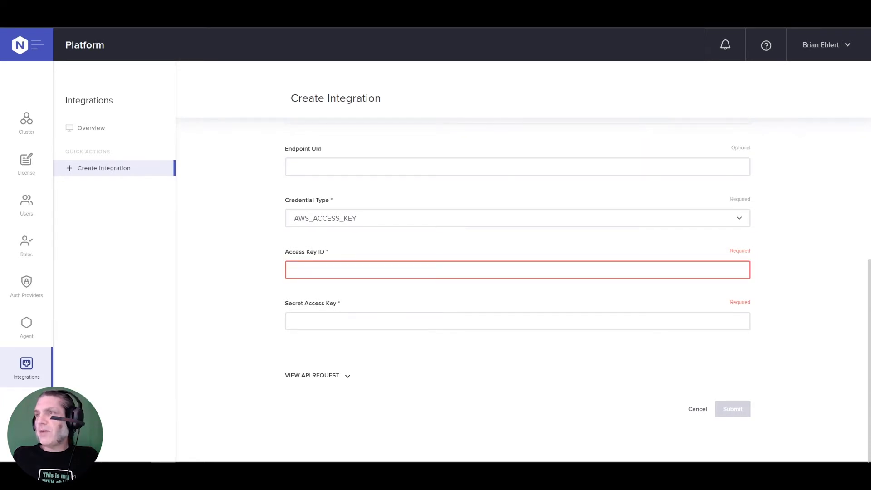
pyautogui.hotkey('alt', 'Tab')
pyautogui.hotkey('ctrl', 'v')
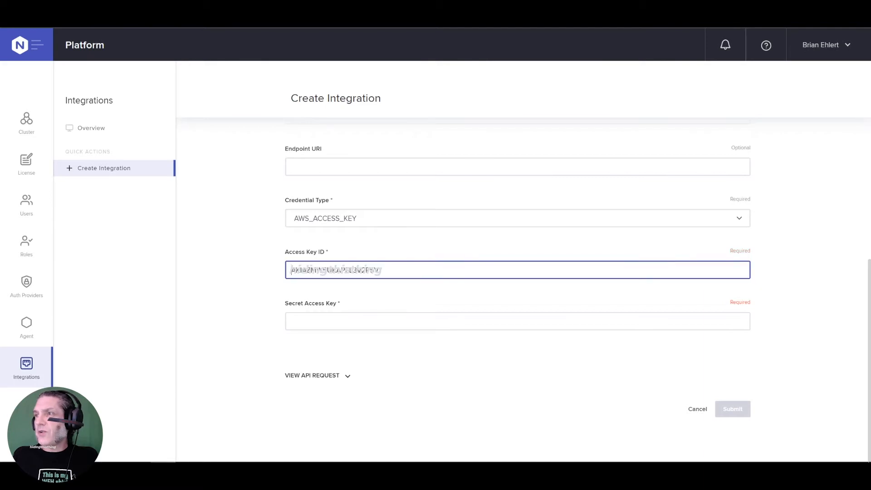
pyautogui.hotkey('alt', 'Tab')
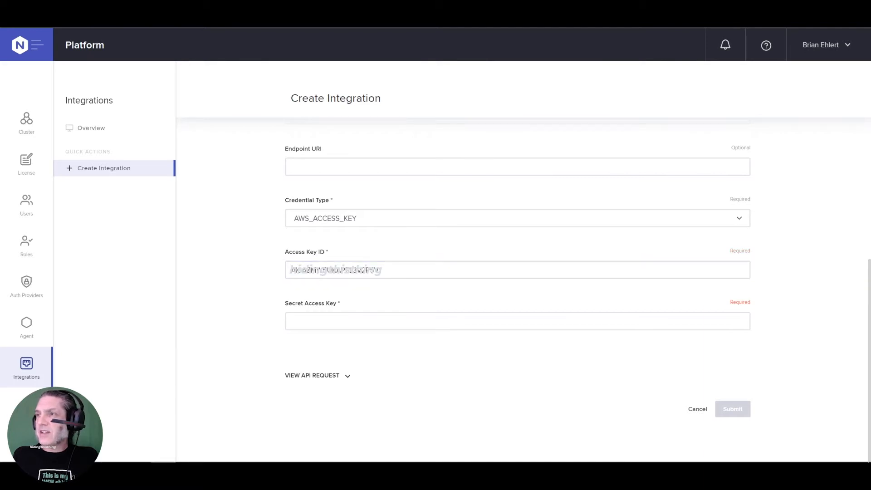
pyautogui.hotkey('alt', 'Tab')
pyautogui.hotkey('ctrl', 'v')
pyautogui.click(727, 413)
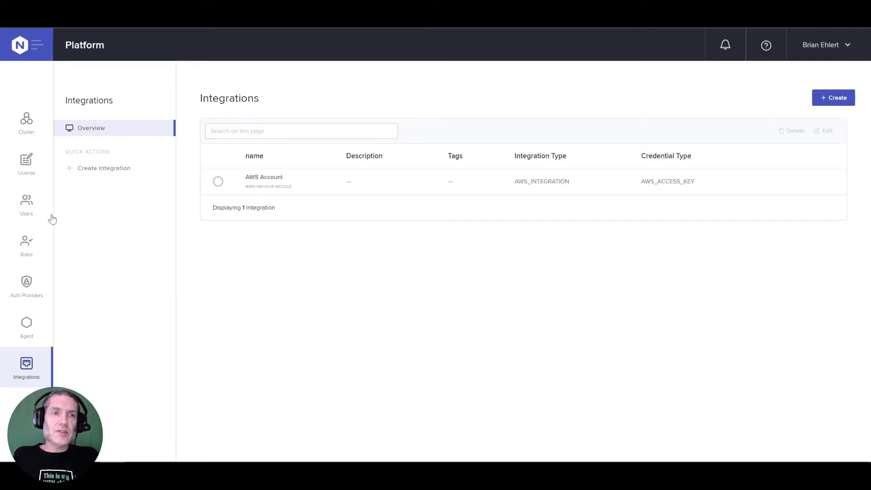
# - Start a new location in the Infrastructure area and name it aws-us-east-2
pyautogui.click(35, 54)
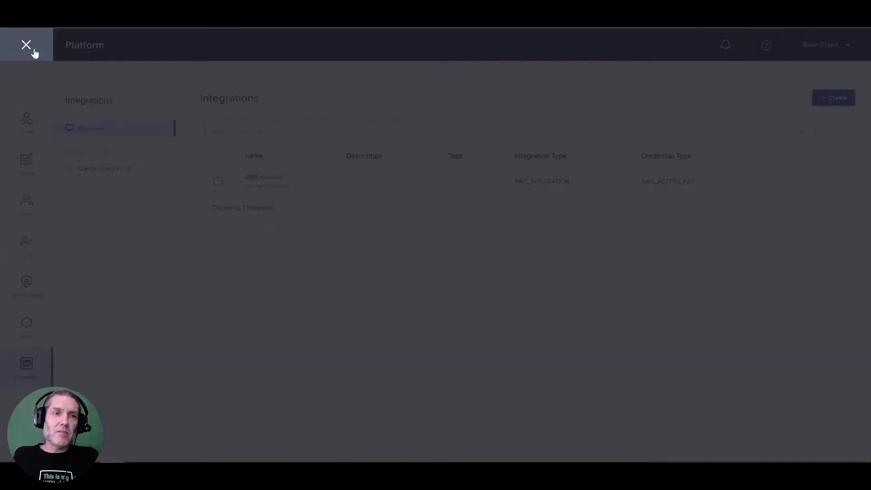
pyautogui.click(65, 219)
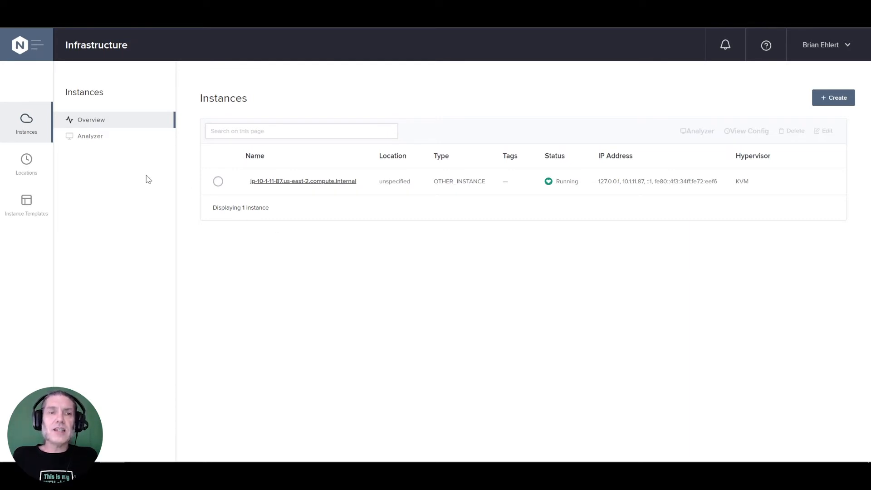
pyautogui.click(38, 170)
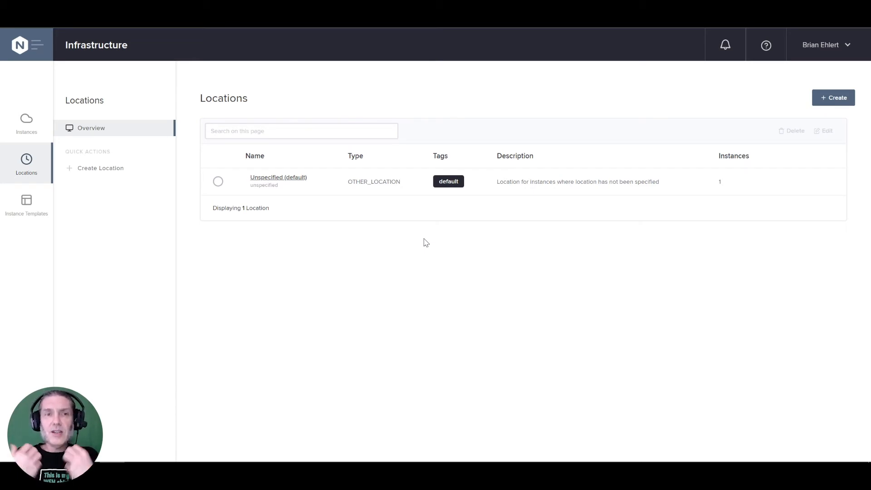
pyautogui.click(840, 101)
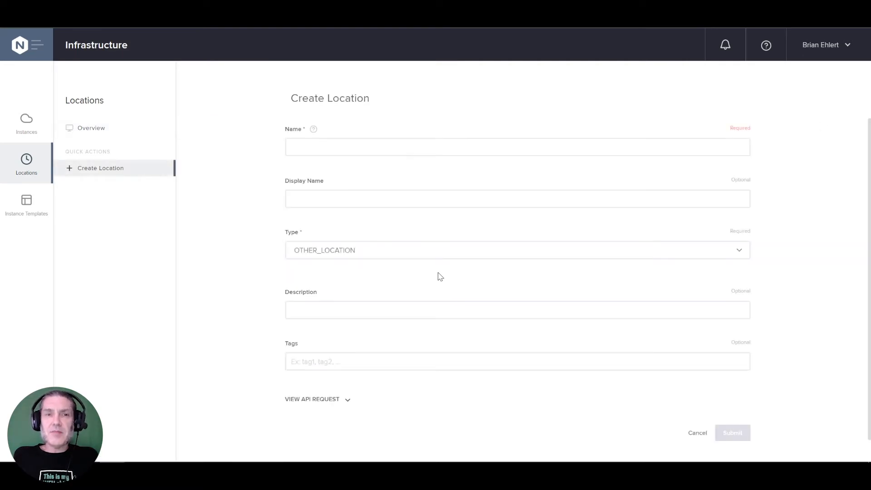
pyautogui.click(386, 150)
pyautogui.write('aws')
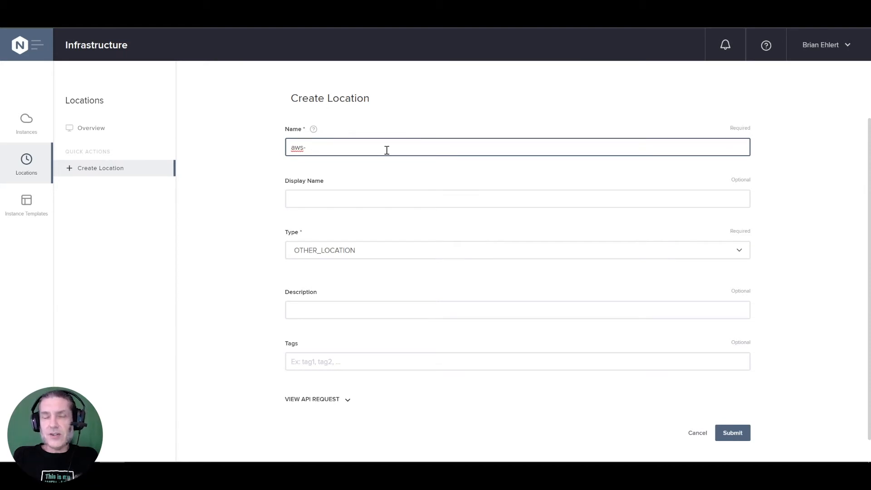
pyautogui.write('-us-')
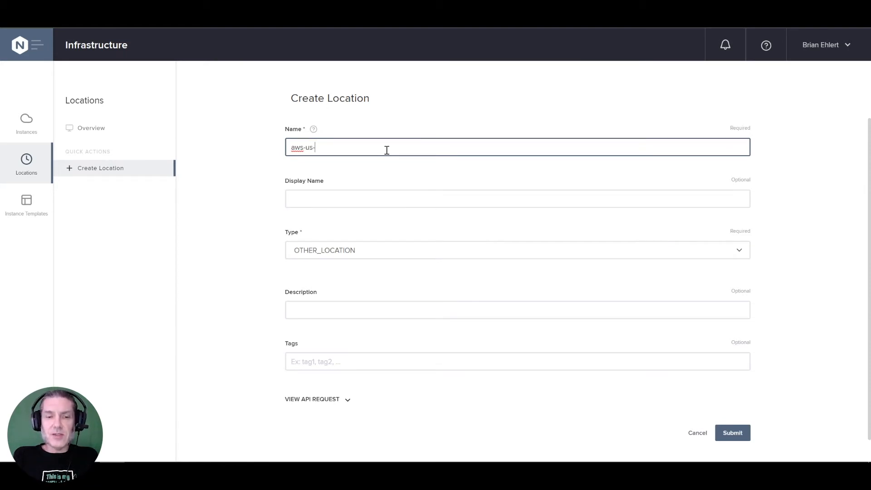
pyautogui.write('est-2')
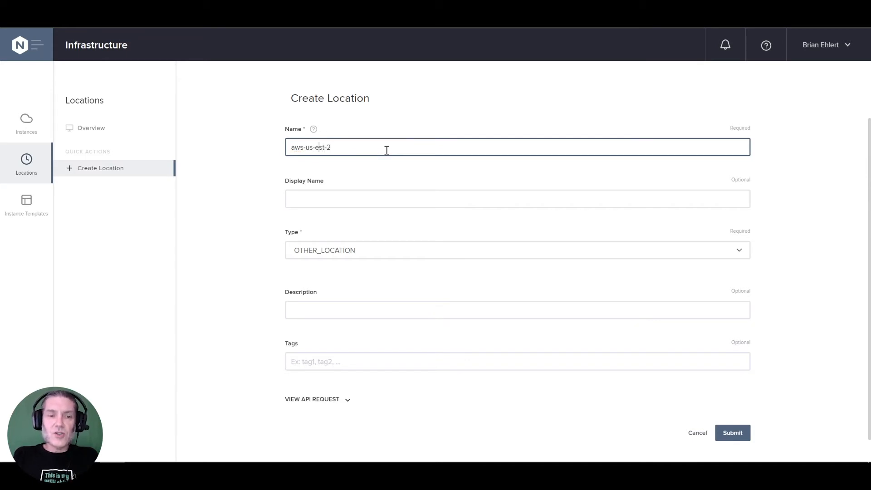
pyautogui.write('a')
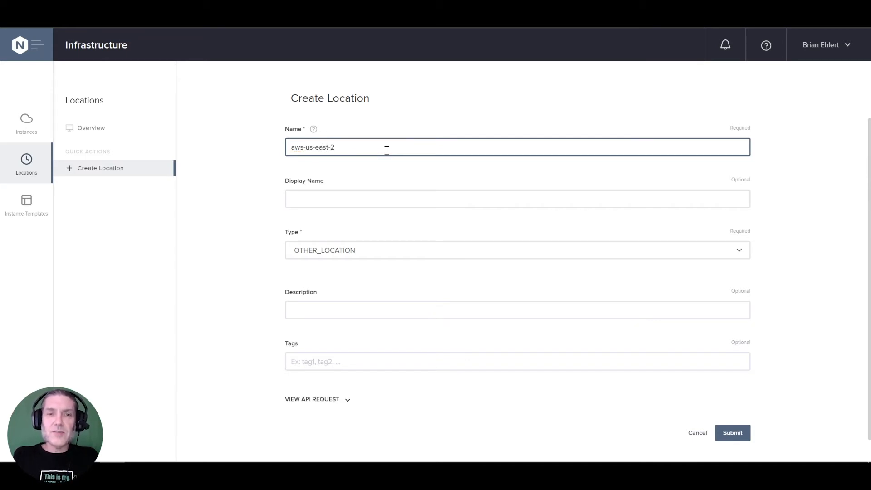
# - Set the location's type to AWS_LOCATION and its integration reference to AWS Account
pyautogui.click(362, 252)
pyautogui.click(344, 313)
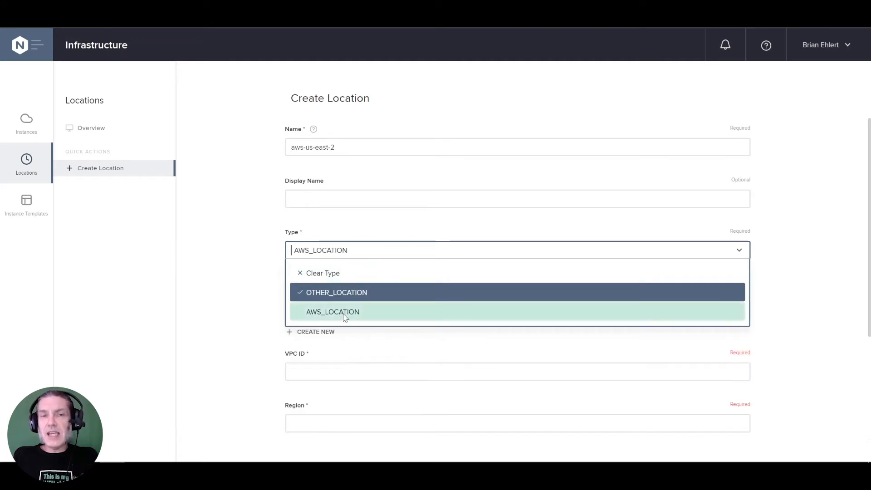
pyautogui.scroll(-2, 418, 313)
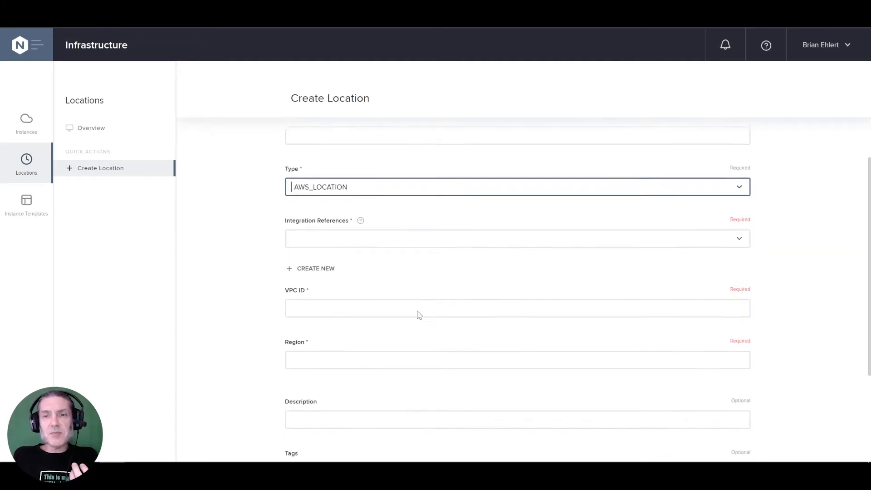
pyautogui.click(409, 225)
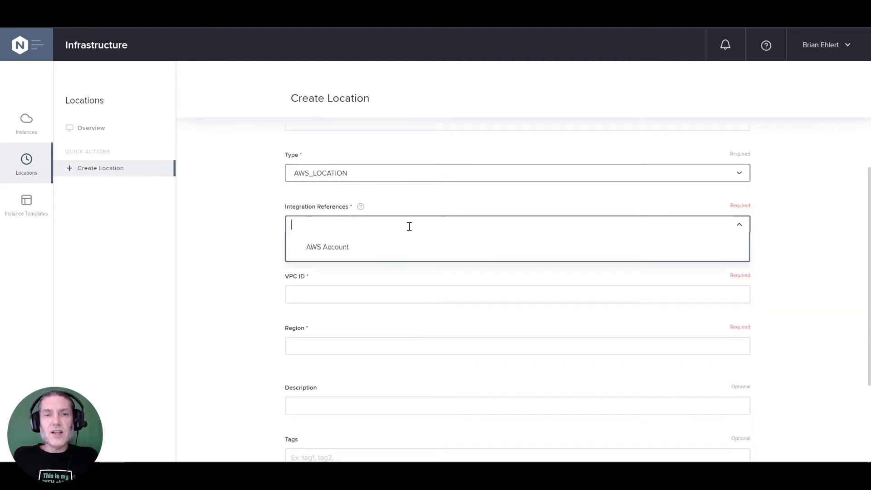
pyautogui.click(331, 255)
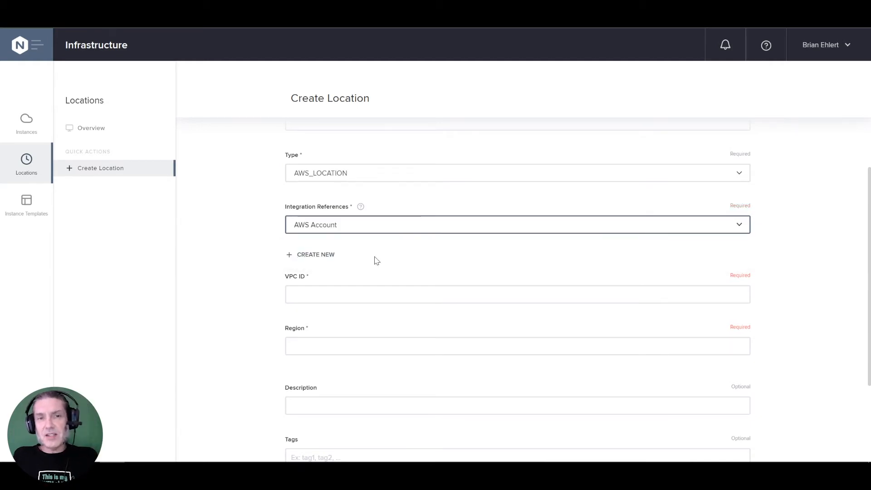
# - Enter vpc-0cd9af755ff5face1 as the location's VPC ID and us-east-2 as its region
pyautogui.click(371, 295)
pyautogui.scroll(-2, 376, 313)
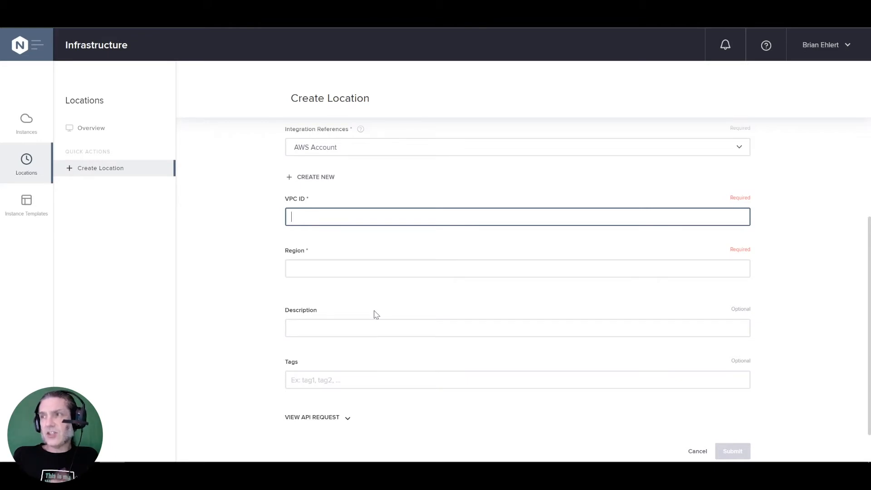
pyautogui.hotkey('alt', 'Tab')
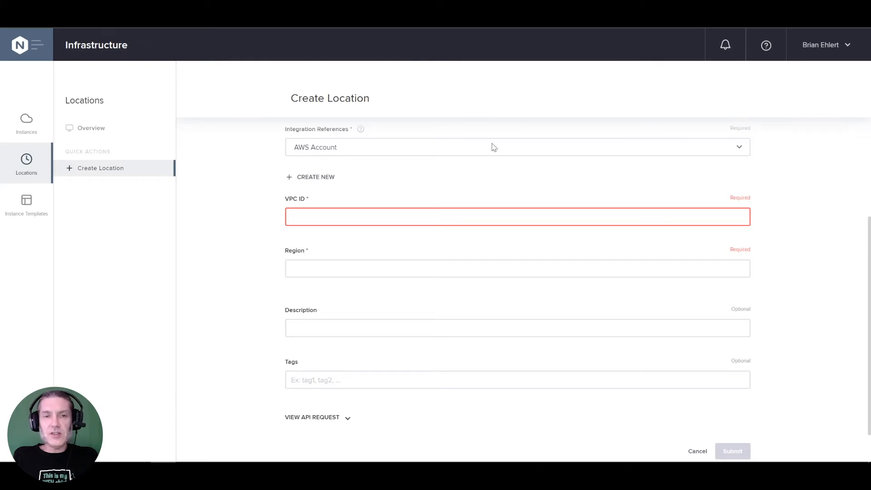
pyautogui.write('vpc-0cd9af755ff5face1')
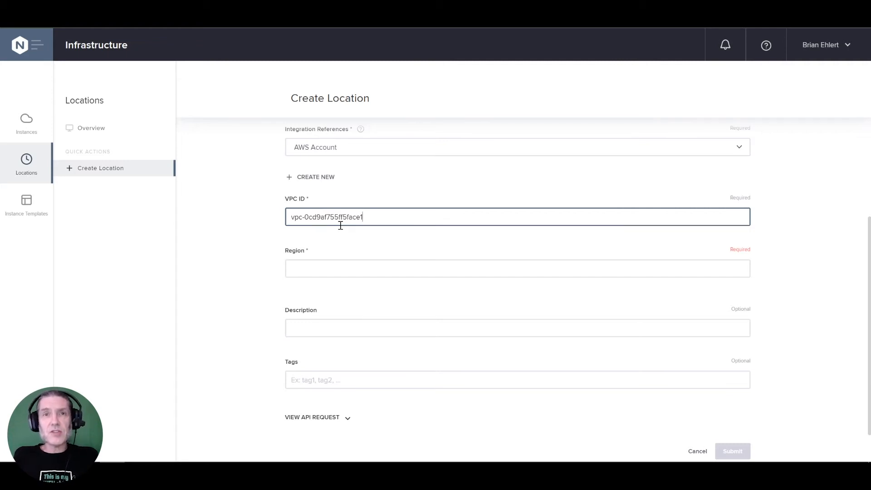
pyautogui.click(350, 265)
pyautogui.write('us-east-2')
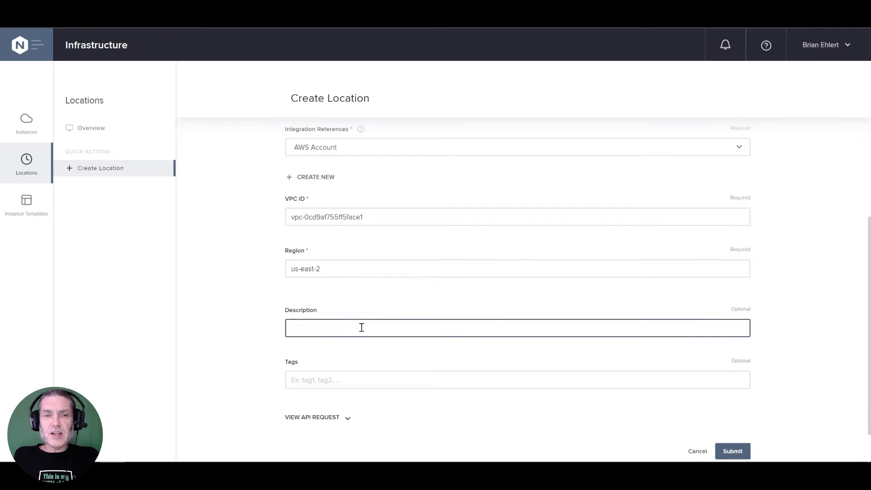
# - Expand the API request preview for the location and submit the new location
pyautogui.scroll(-1, 360, 328)
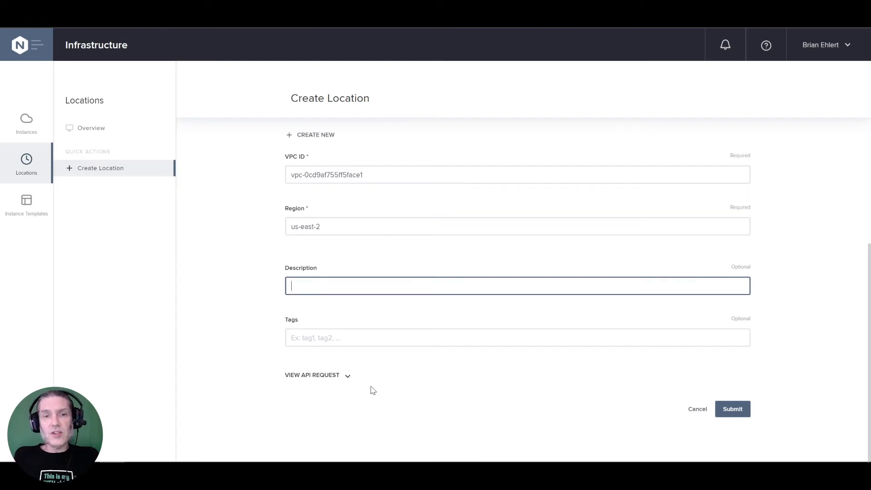
pyautogui.click(347, 376)
pyautogui.scroll(-4, 449, 387)
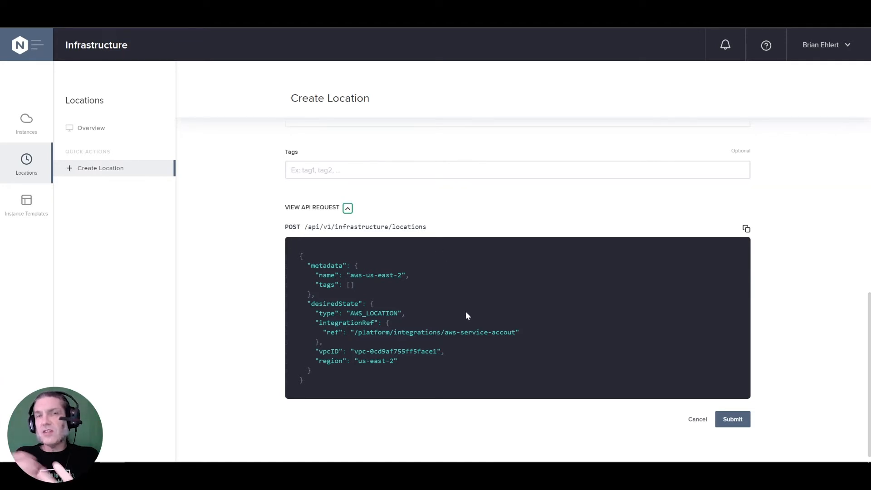
pyautogui.click(728, 419)
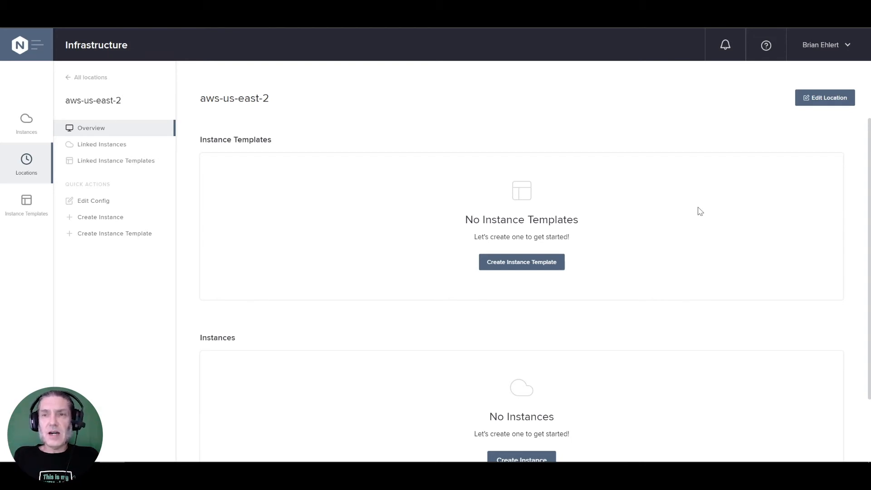
# - Start a new instance template for the aws-us-east-2 location and name it demo-marketplace-med
pyautogui.click(540, 270)
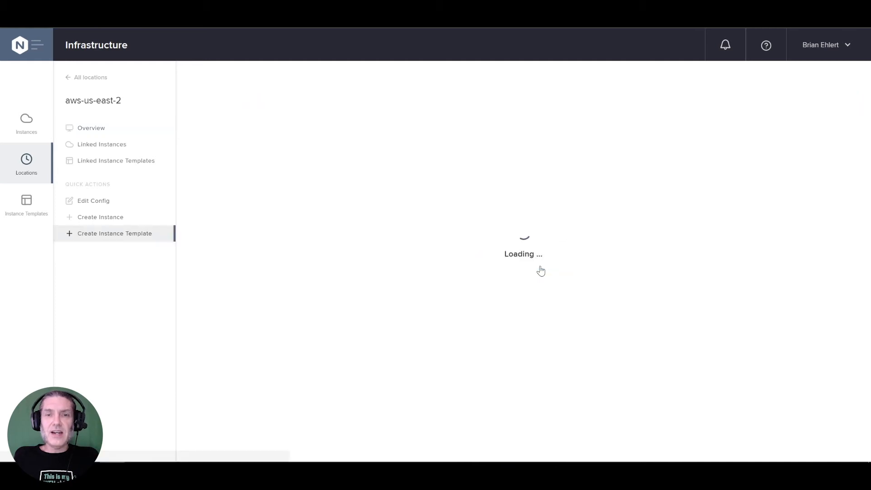
pyautogui.click(416, 149)
pyautogui.write('demo-')
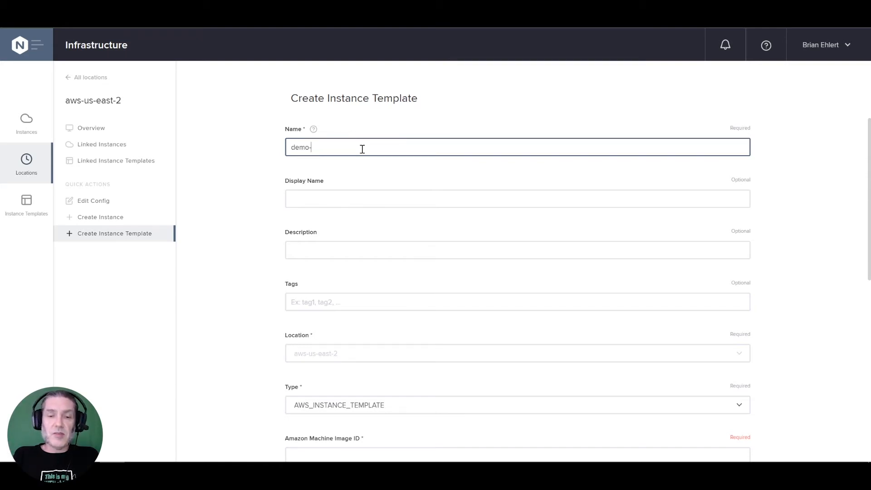
pyautogui.write('marketplace')
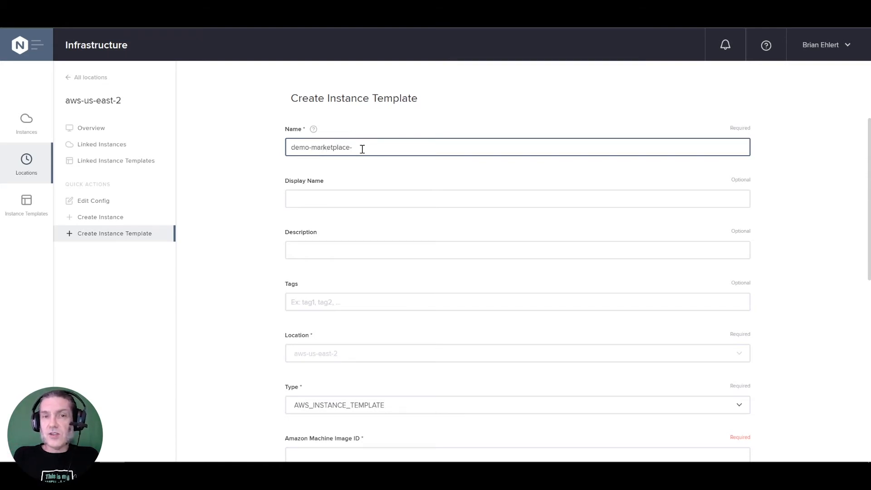
pyautogui.write('-nap')
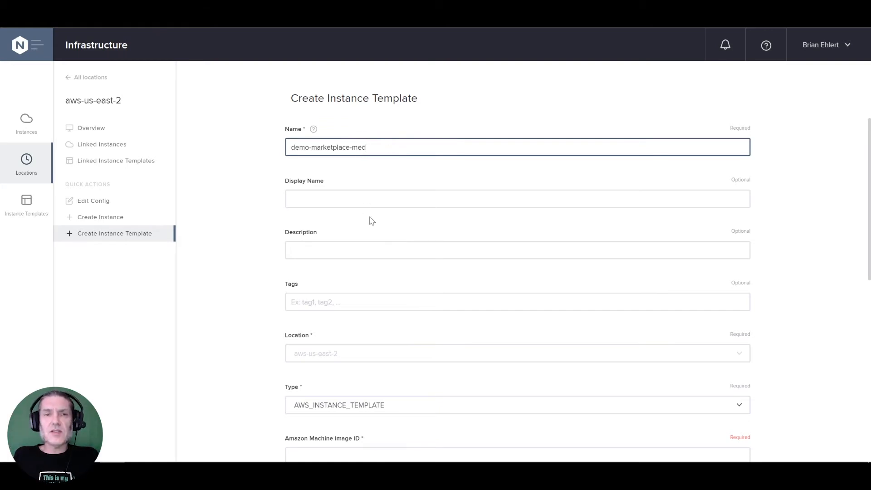
# - Select AWS_INSTANCE_TEMPLATE as the instance template's type
pyautogui.scroll(-3, 369, 217)
pyautogui.scroll(-2, 370, 227)
pyautogui.click(397, 224)
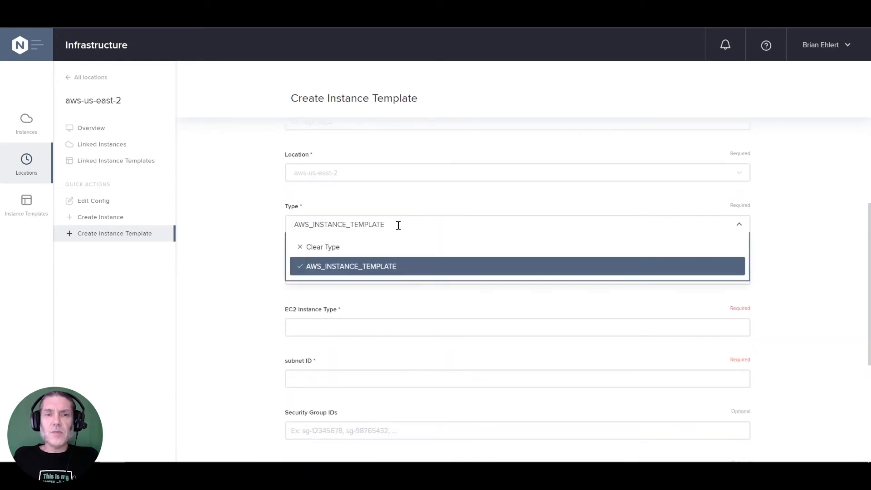
pyautogui.click(383, 267)
# - Look up the NGINX Plus Basic - Ubuntu AMI in AWS Marketplace and enter ami-0676a1bbeedc296e7 as the template's Amazon Machine Image ID
pyautogui.click(383, 276)
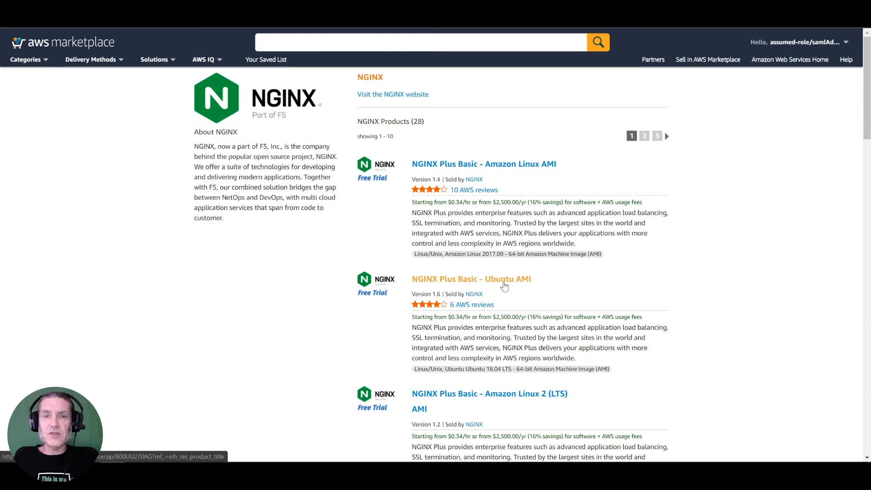
pyautogui.click(501, 281)
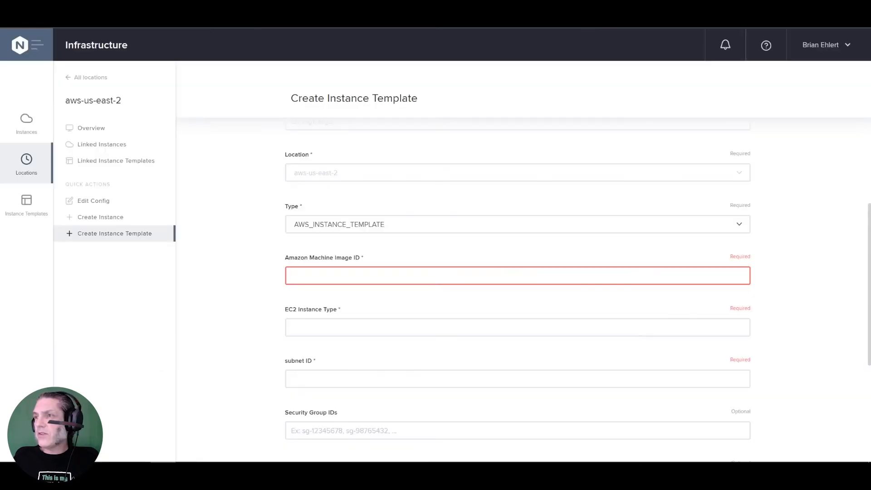
pyautogui.click(306, 278)
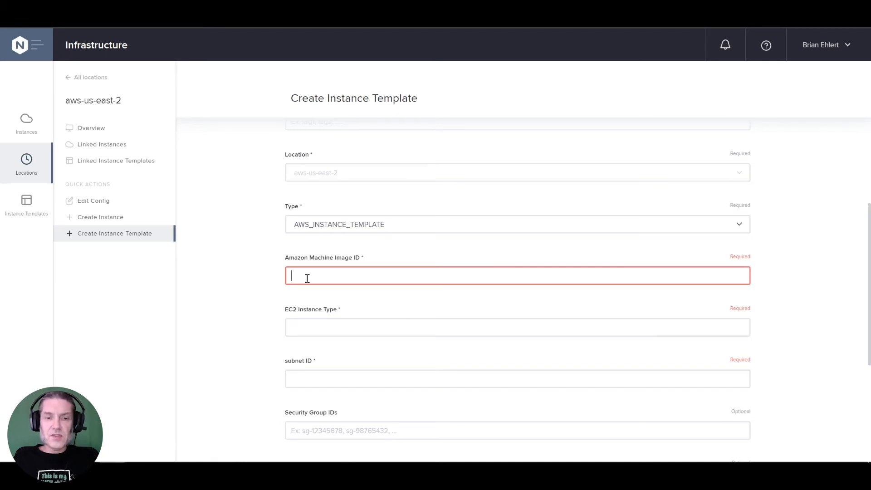
pyautogui.write('ami-0676a1bbeedc296e7')
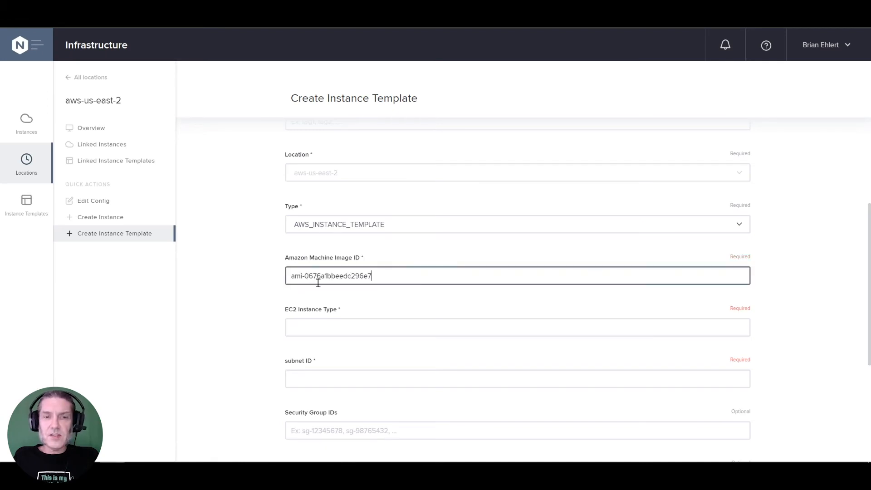
# - Set the template's EC2 instance type to t3a.medium
pyautogui.click(354, 326)
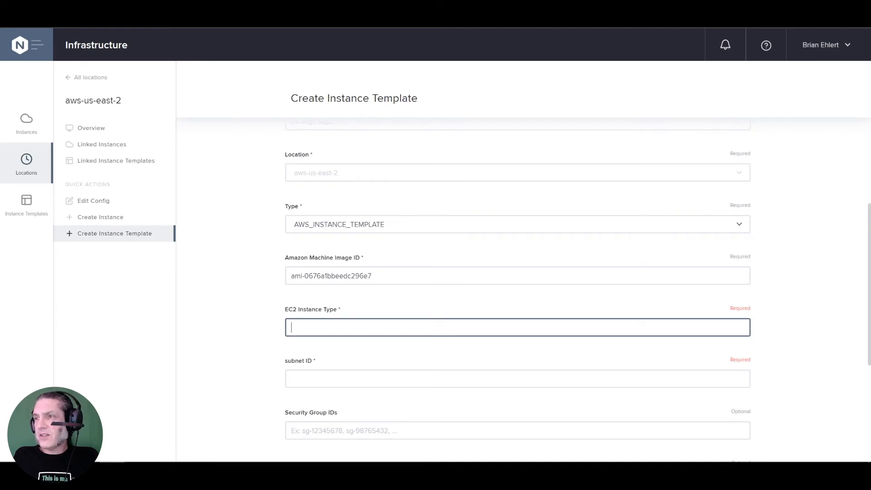
pyautogui.click(163, 472)
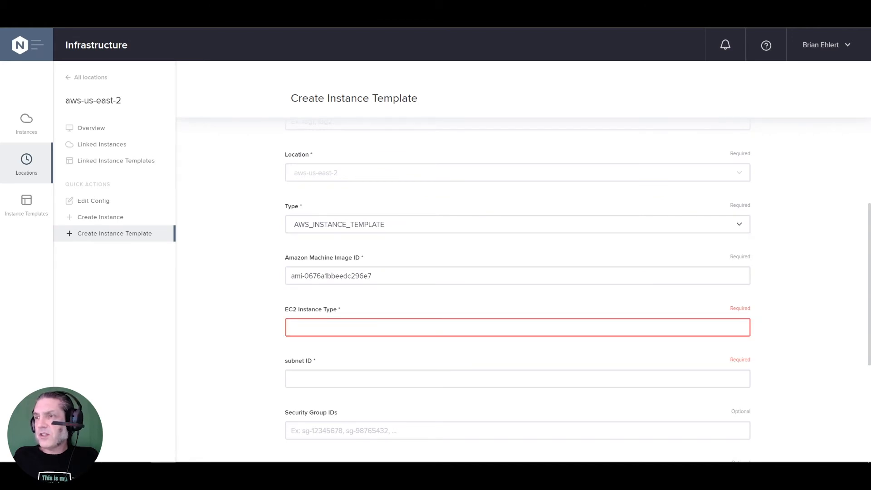
pyautogui.click(402, 331)
pyautogui.write('t3a.medium')
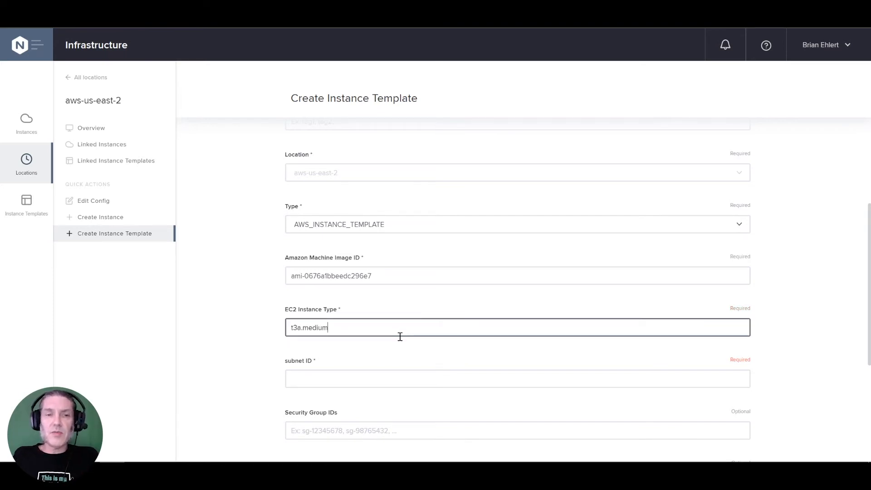
pyautogui.press('Tab')
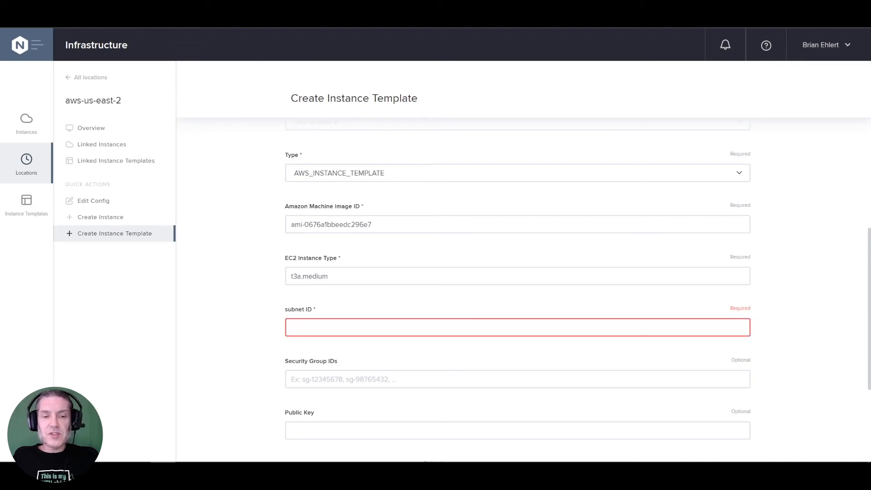
# - Enter subnet-06be50678b3e2eb84 as the template's subnet ID and sg-08323c49dd5f4048a as its security group ID
pyautogui.click(381, 334)
pyautogui.write('subnet-06be50678b3e2eb84')
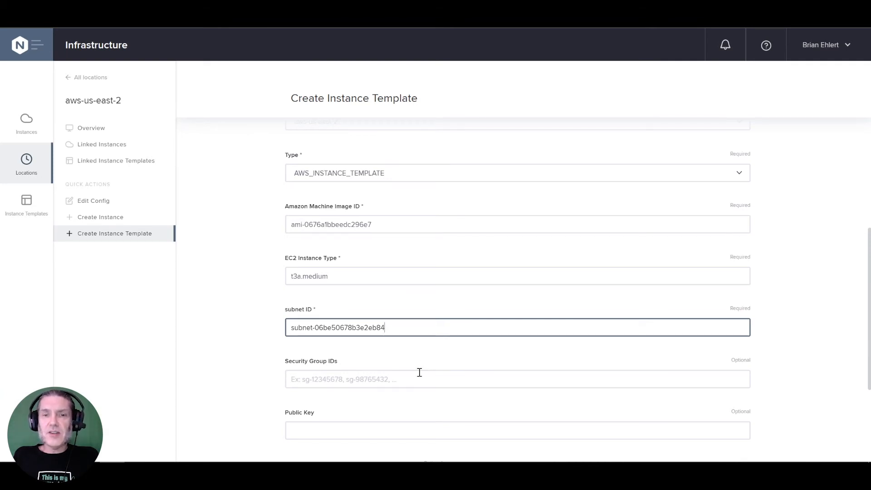
pyautogui.click(418, 375)
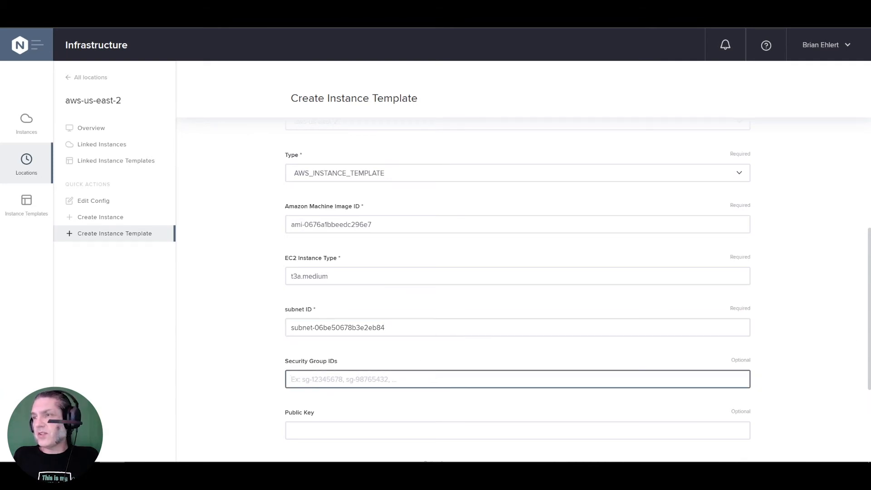
pyautogui.click(163, 470)
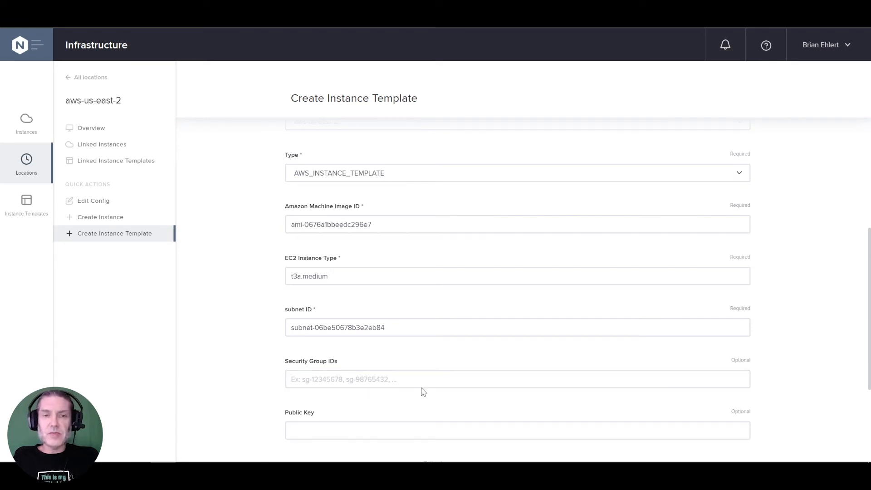
pyautogui.click(394, 383)
pyautogui.write('sg-08323c49dd5f4048a')
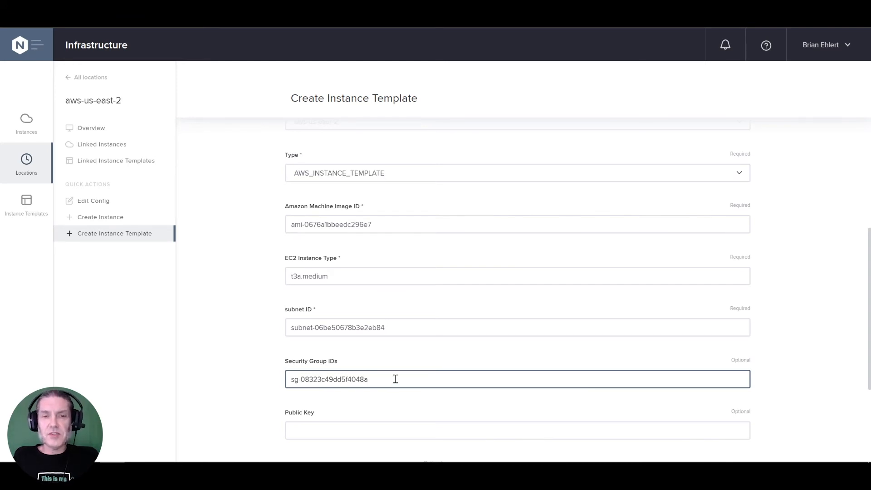
# - Enter the name of the AWS key pair as the instance template's public key
pyautogui.scroll(-2, 394, 384)
pyautogui.click(393, 395)
pyautogui.write('ehlert')
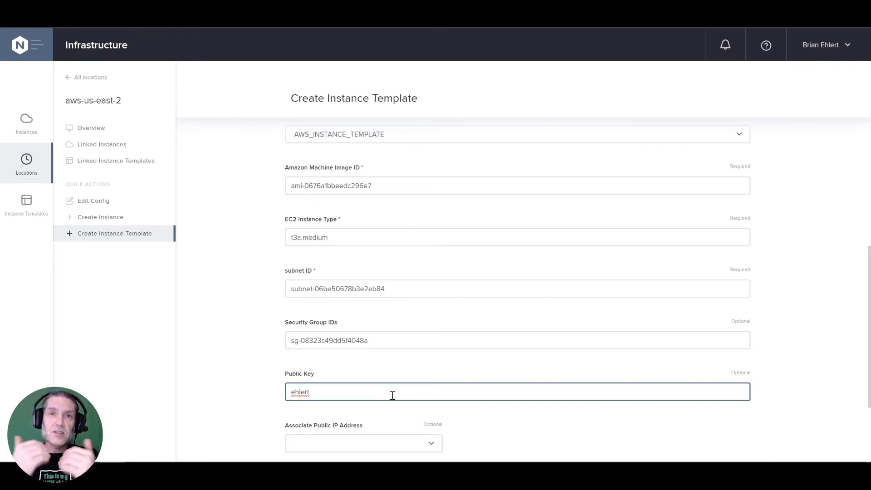
# - Set Associate Public IP Address to TRUE and submit the new instance template
pyautogui.scroll(-2, 393, 396)
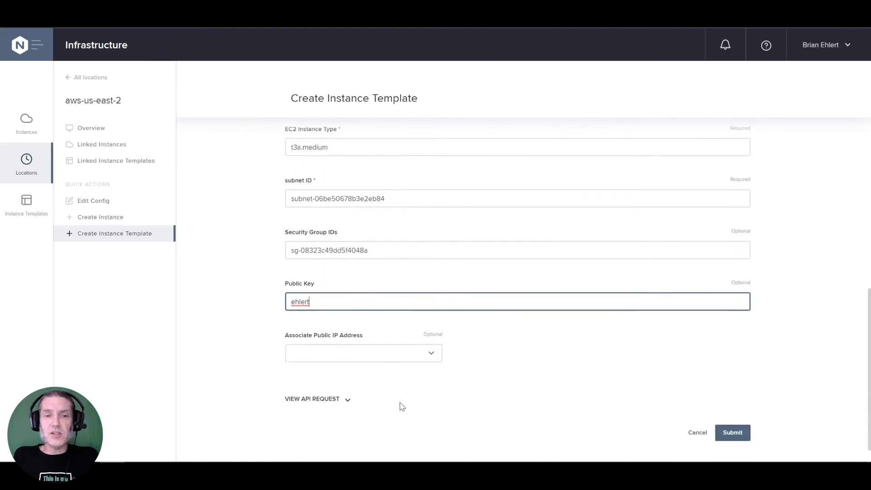
pyautogui.click(431, 353)
pyautogui.click(375, 382)
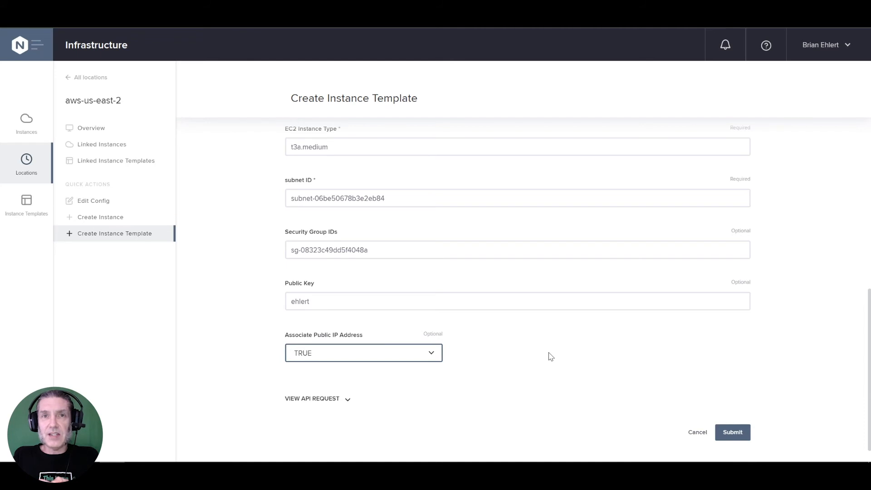
pyautogui.click(734, 435)
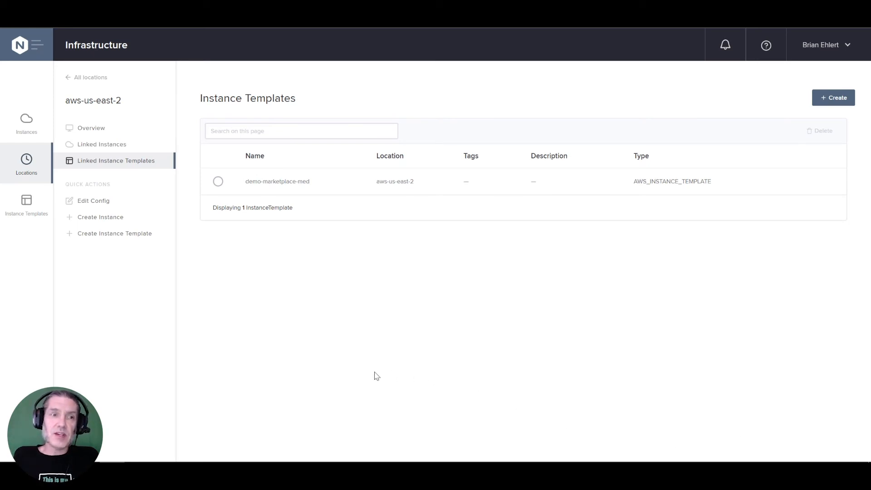
# - Start a new instance using a template from the Instances overview and name it demo-instance-one
pyautogui.click(27, 130)
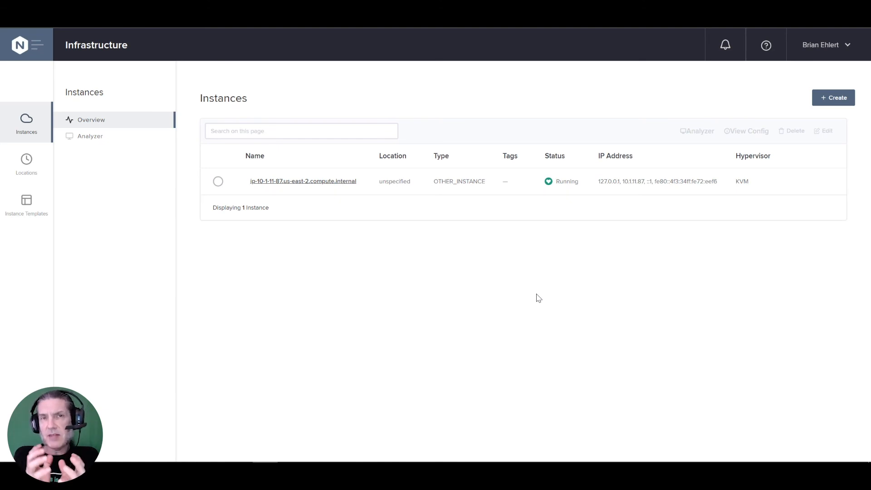
pyautogui.click(835, 99)
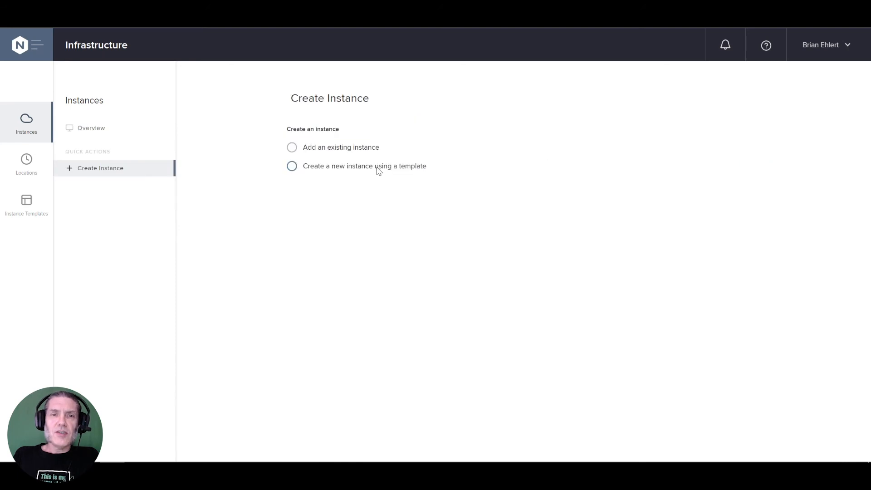
pyautogui.click(380, 169)
pyautogui.click(388, 220)
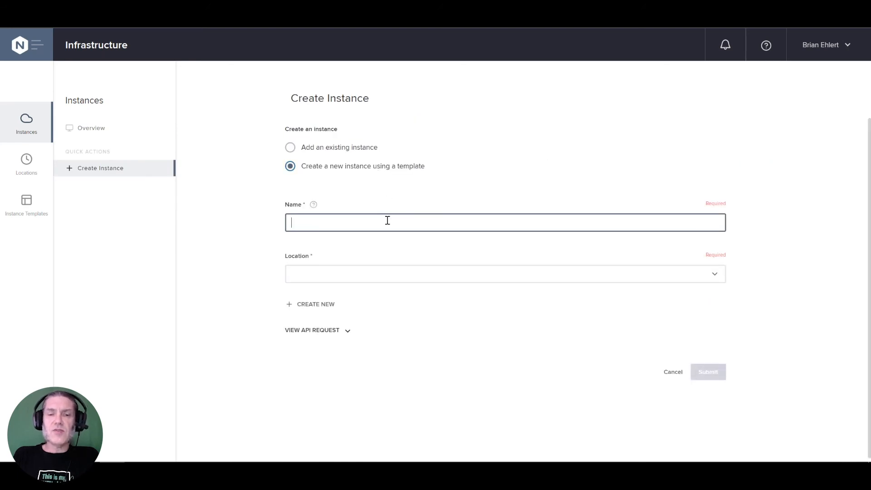
pyautogui.write('demo-')
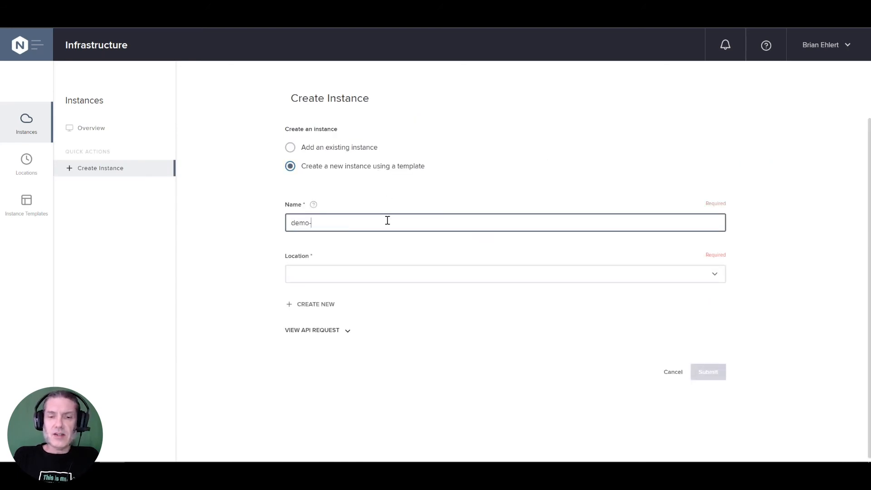
pyautogui.write('instance-one')
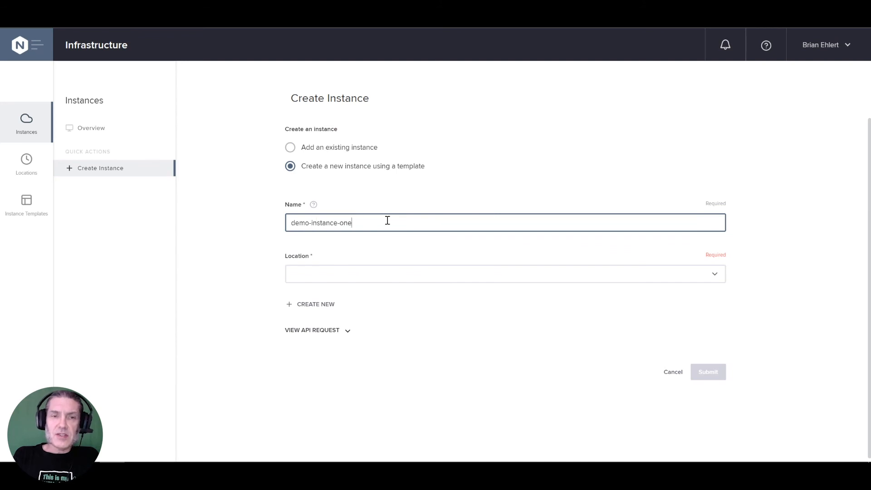
# - Assign the instance the aws-us-east-2 location and the demo-marketplace-med template, and submit it
pyautogui.click(408, 273)
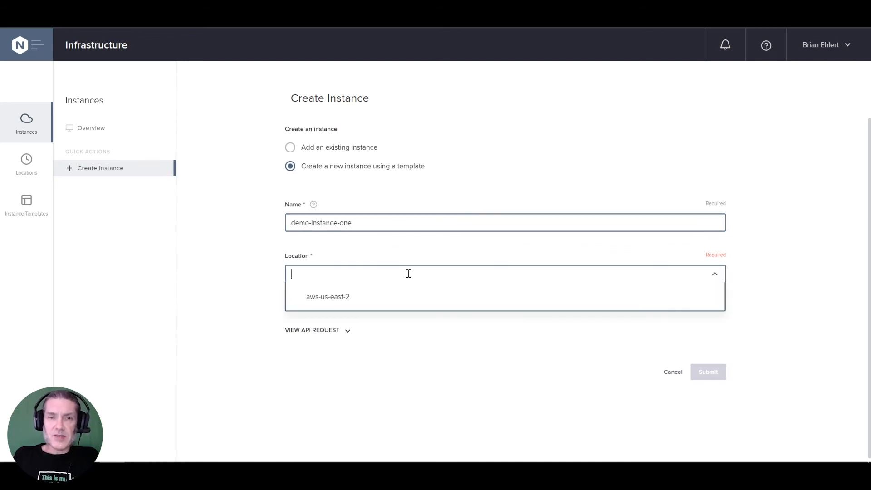
pyautogui.click(389, 298)
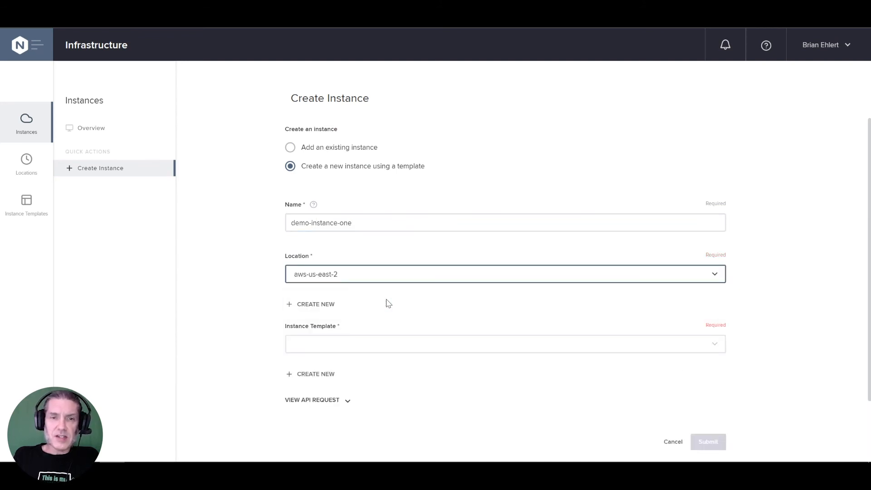
pyautogui.click(389, 342)
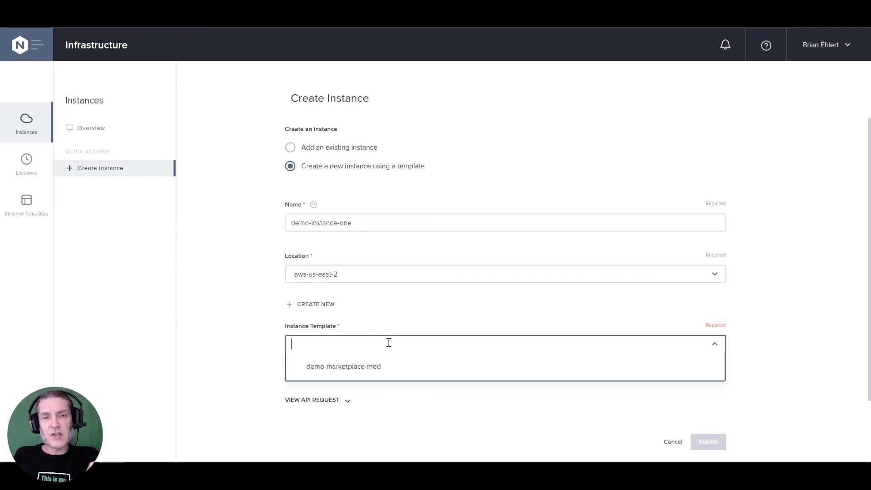
pyautogui.click(390, 367)
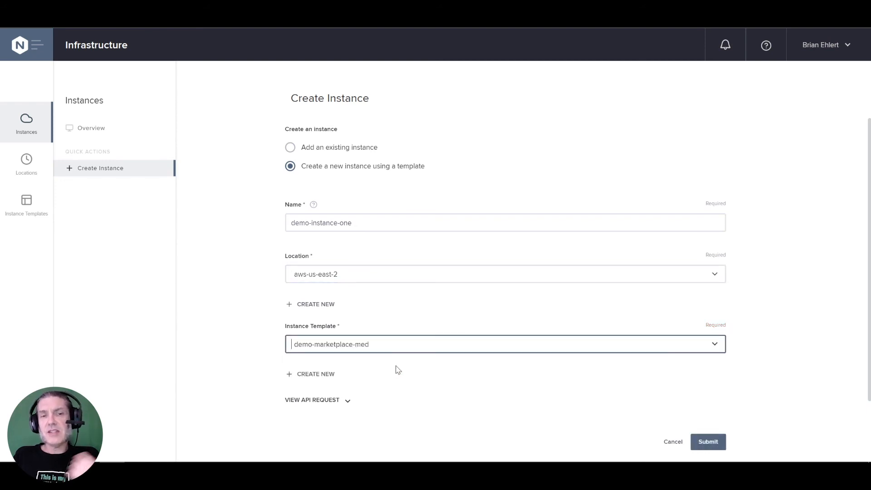
pyautogui.click(718, 442)
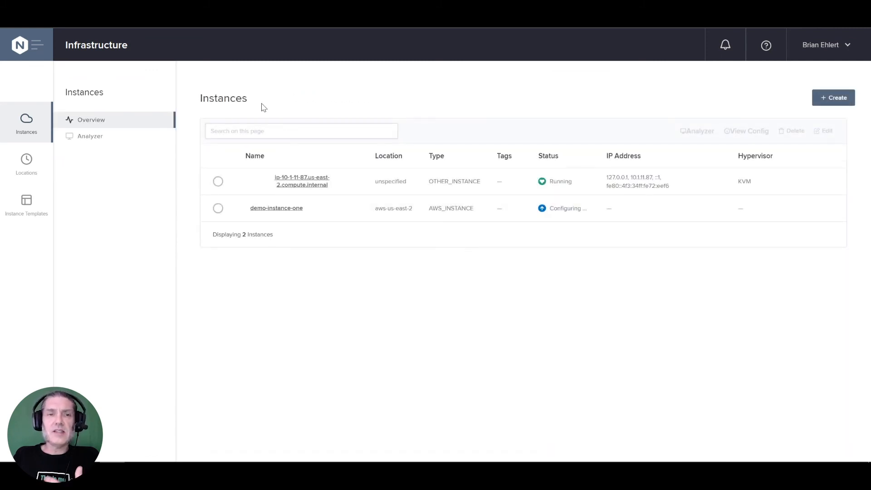
# - Switch to the AWS EC2 console, refresh the instance list to check demo-instance-one, and return to NGINX Controller's instances overview
pyautogui.hotkey('ctrl', 'Tab')
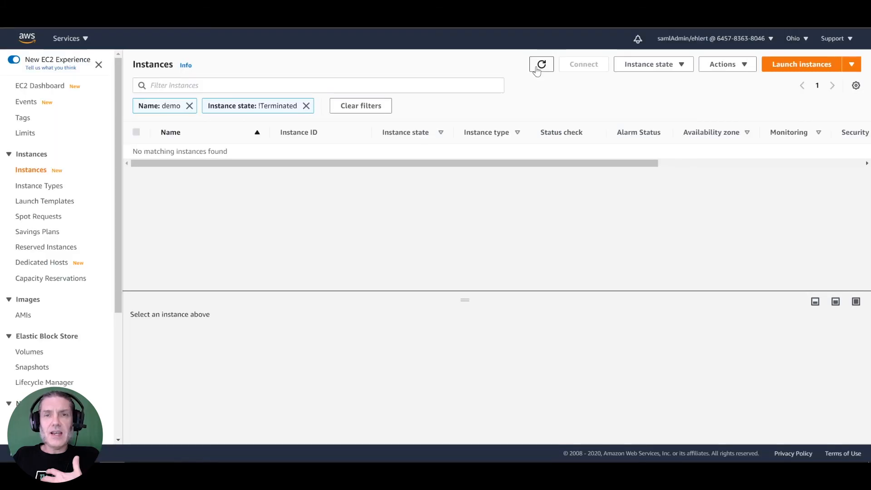
pyautogui.click(536, 68)
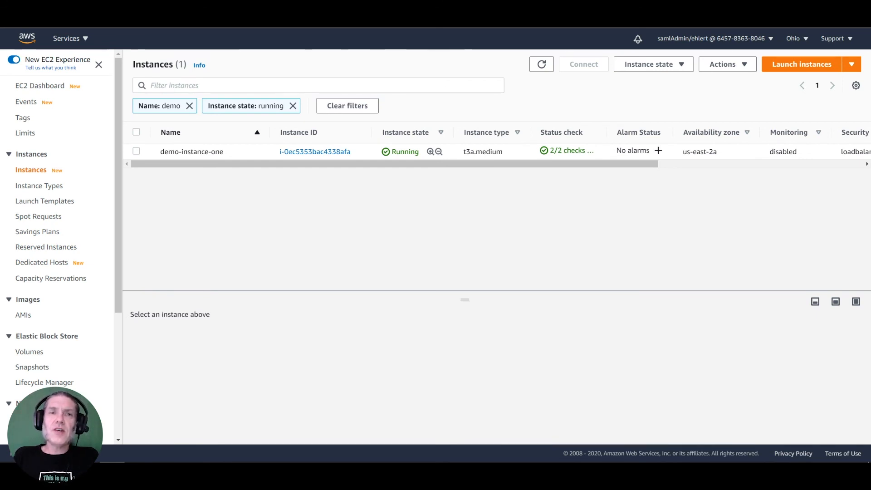
pyautogui.click(363, 18)
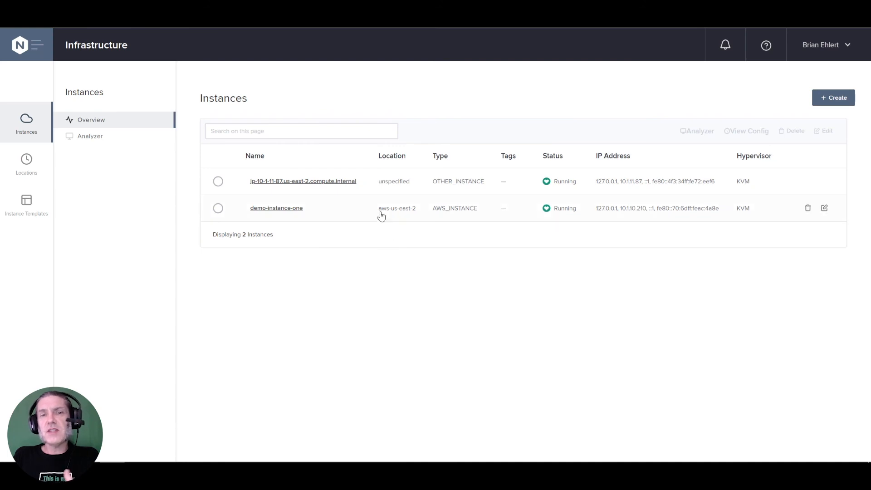